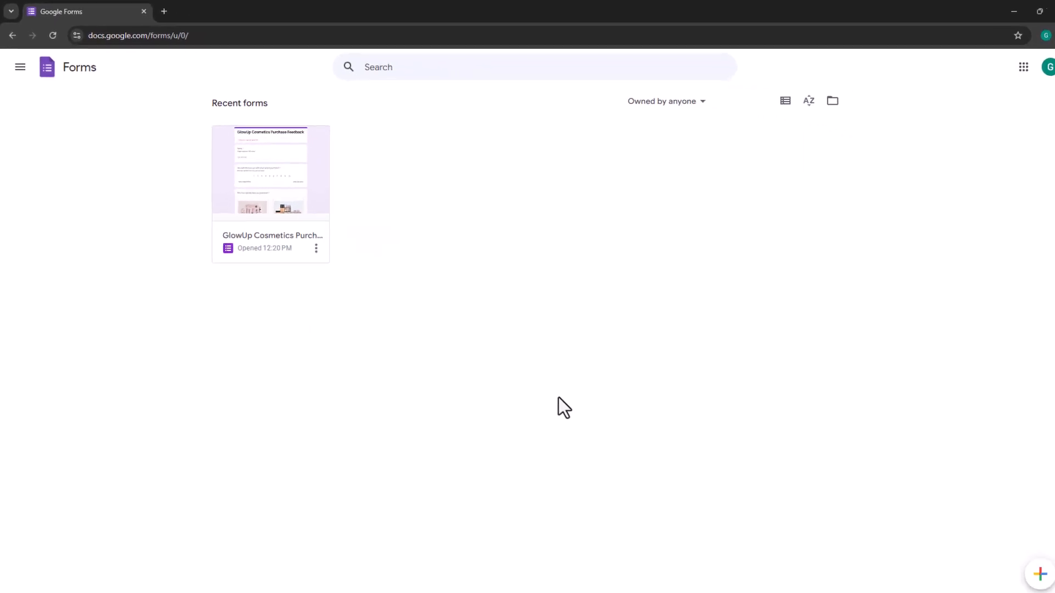
# Step: Open the GlowUp Cosmetics Purchase Feedback form from Recent forms
pyautogui.click(294, 217)
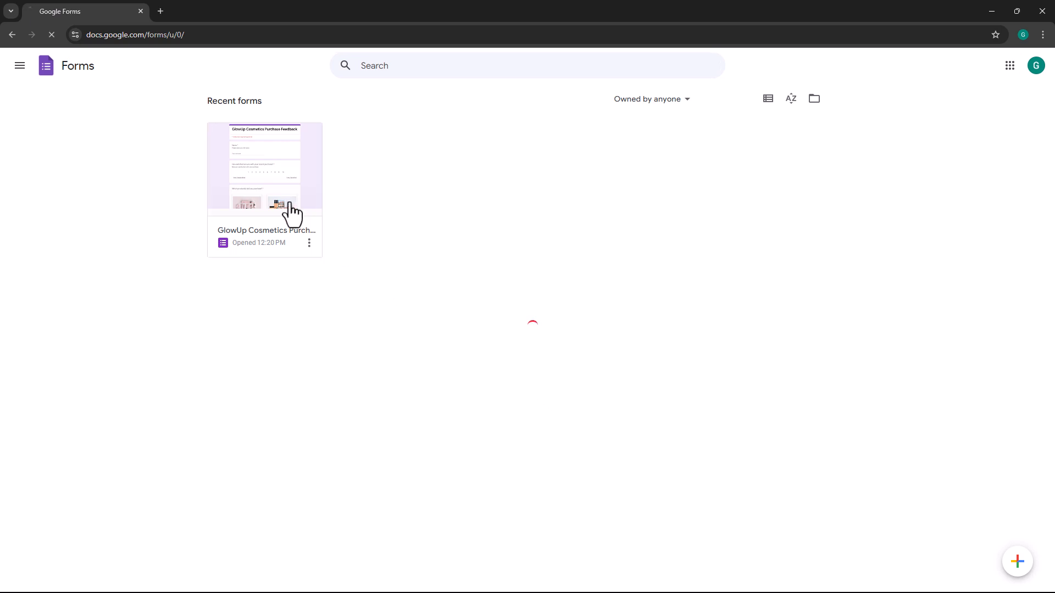
pyautogui.scroll(-2, 793, 328)
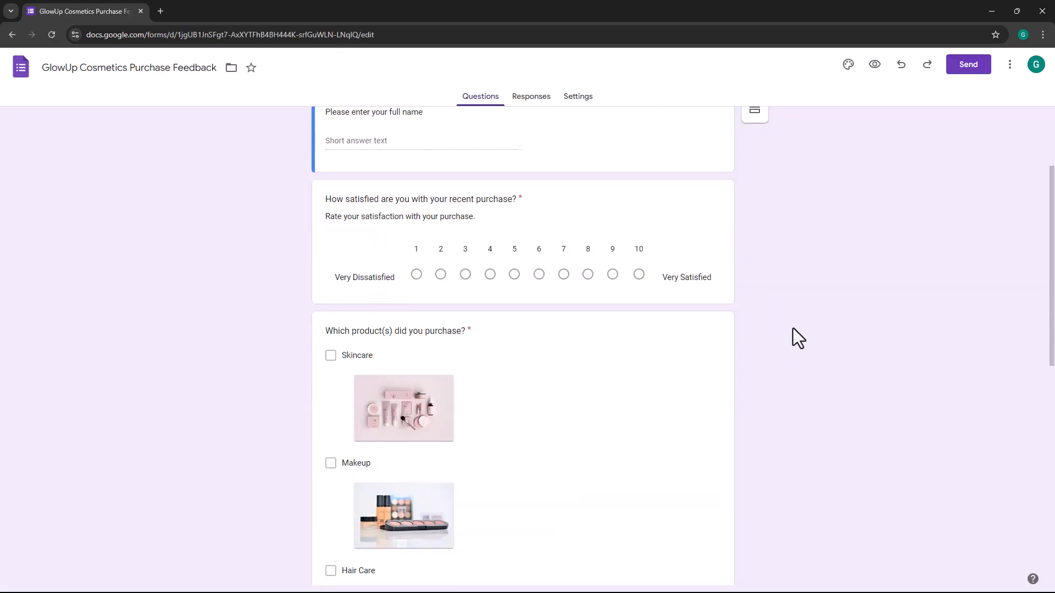
pyautogui.scroll(-3, 792, 328)
pyautogui.scroll(-3, 794, 327)
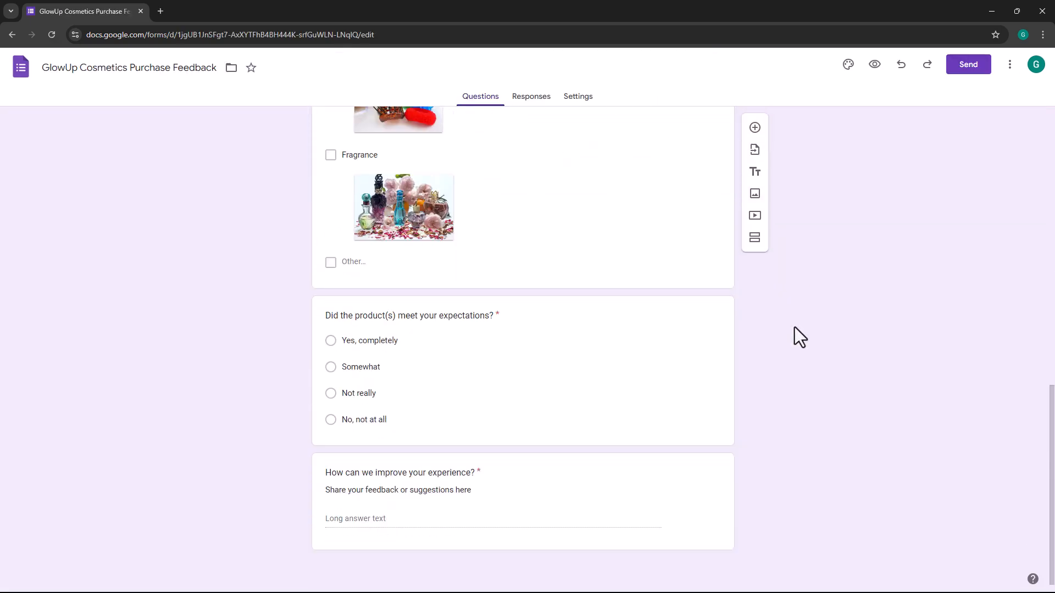
pyautogui.scroll(5, 794, 327)
pyautogui.scroll(3, 794, 328)
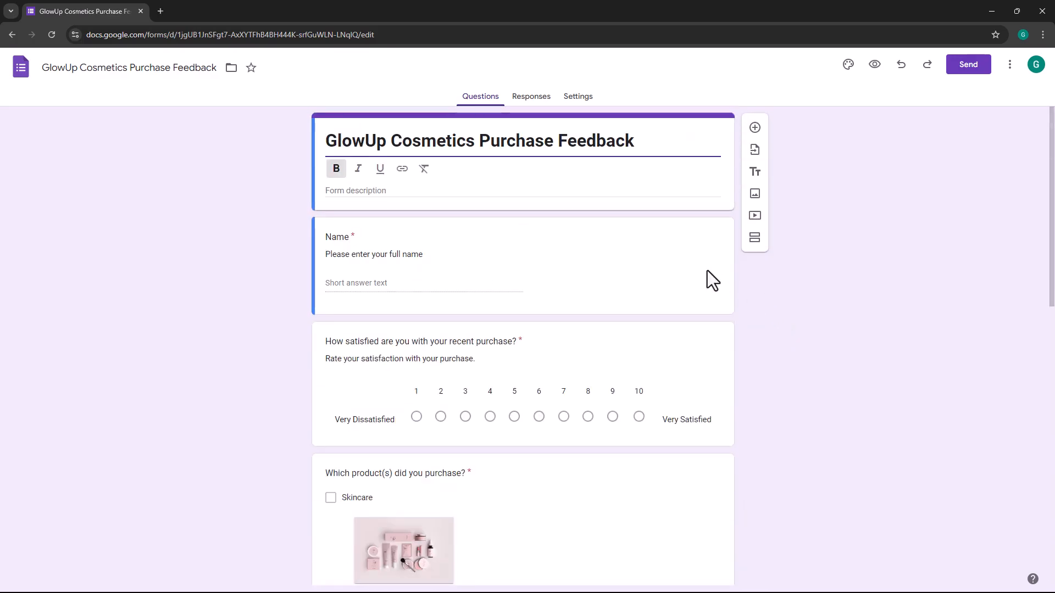
# Step: In a new tab, search Workspace Marketplace for 'whatsform' and open the WhatsForm listing
pyautogui.click(161, 10)
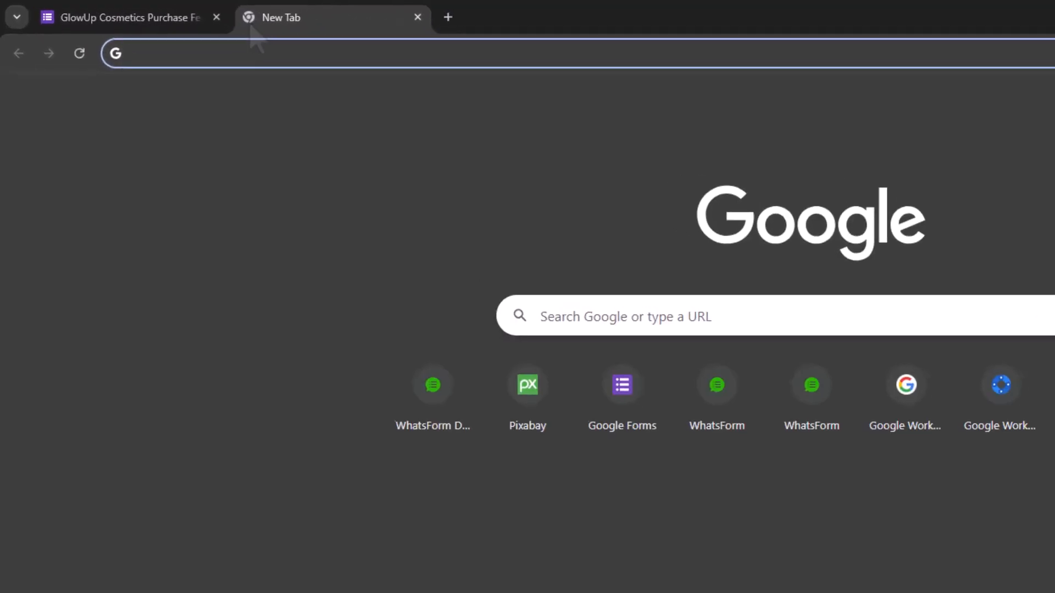
pyautogui.write('workspace.google.com/marketplace/')
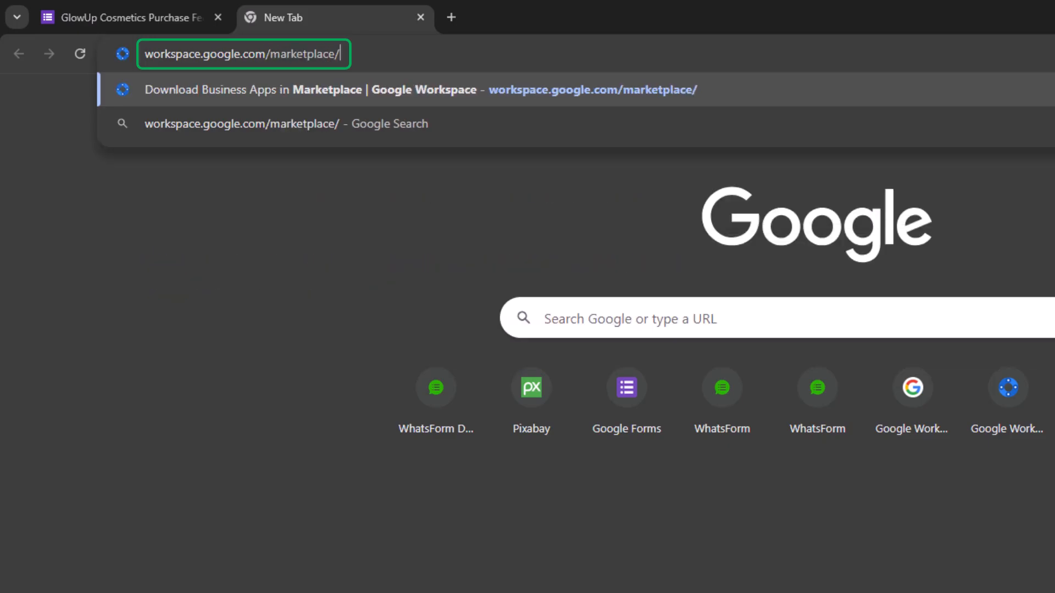
pyautogui.press('Return')
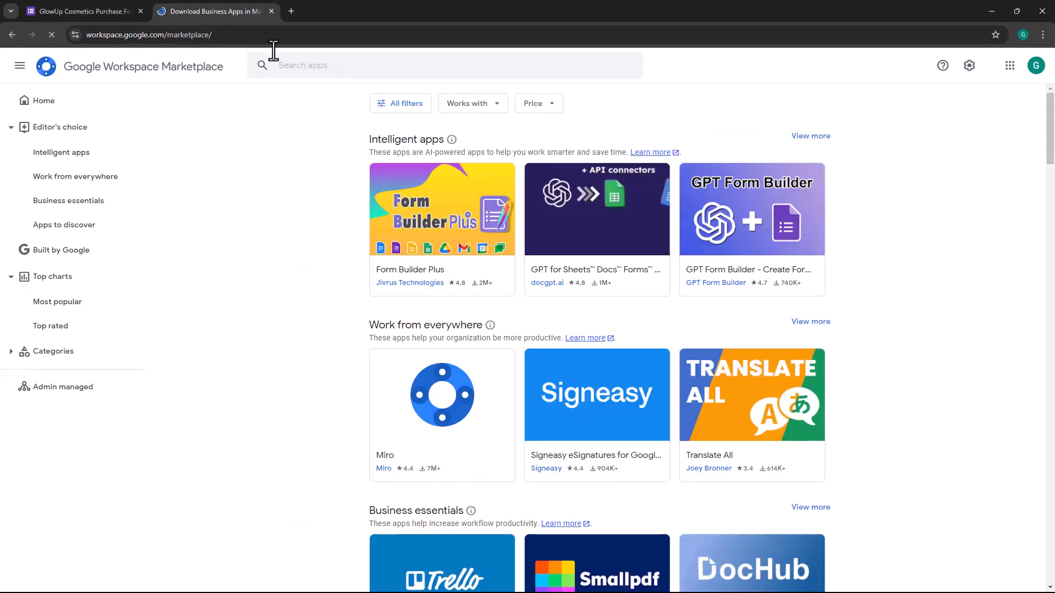
pyautogui.click(308, 64)
pyautogui.write('whatsform')
pyautogui.press('Return')
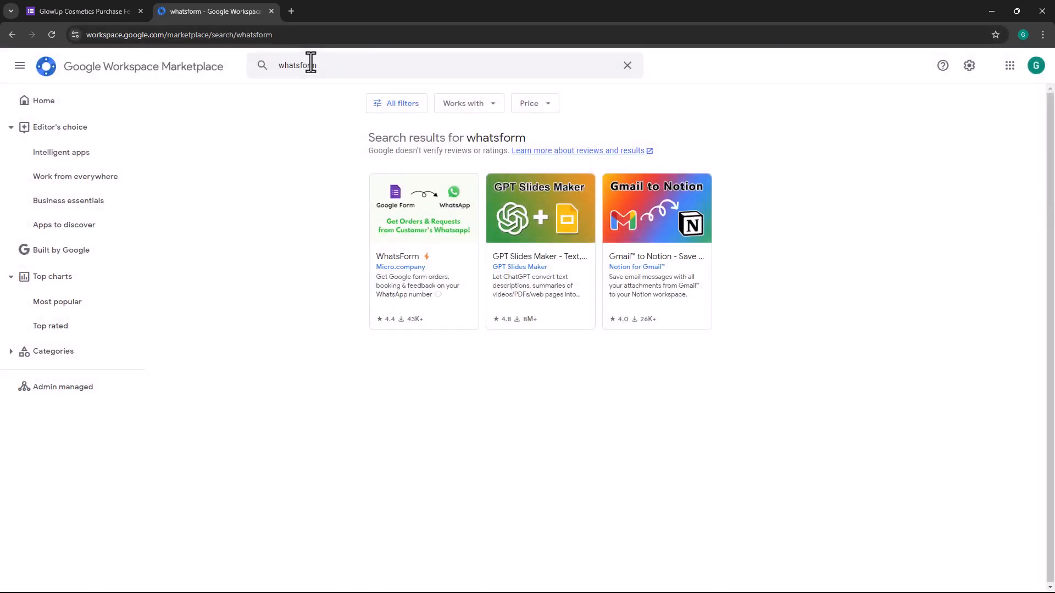
pyautogui.click(416, 268)
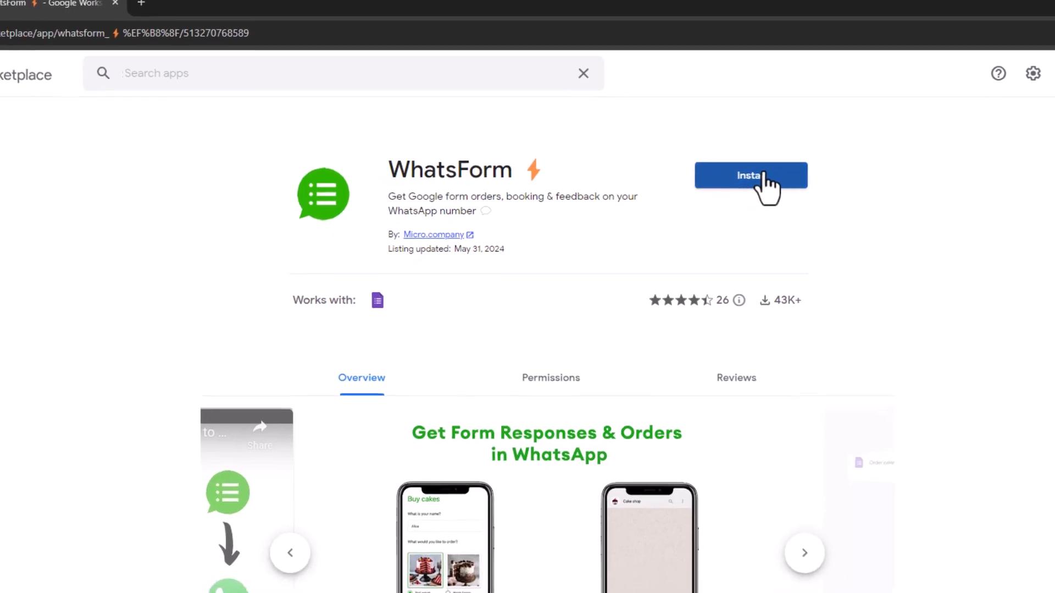
# Step: Install WhatsForm, signing in with the Google account and allowing its requested permissions
pyautogui.click(759, 198)
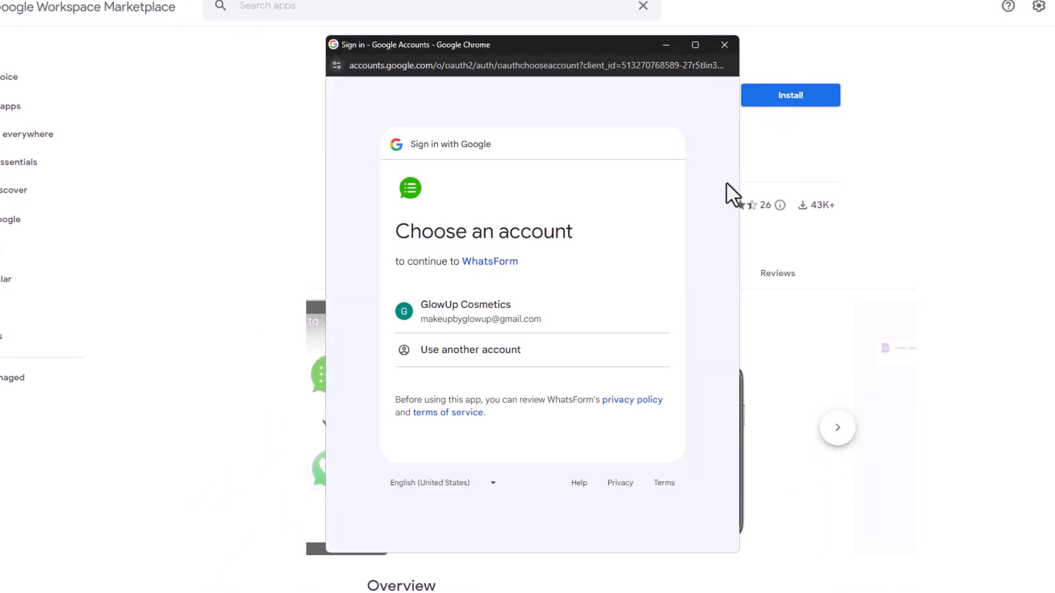
pyautogui.click(612, 326)
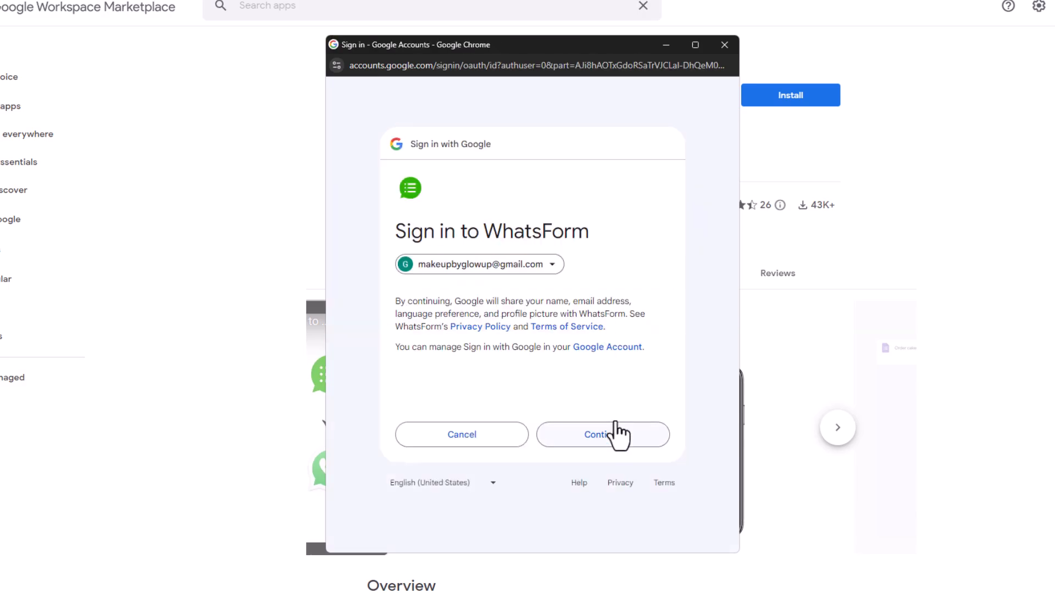
pyautogui.click(617, 438)
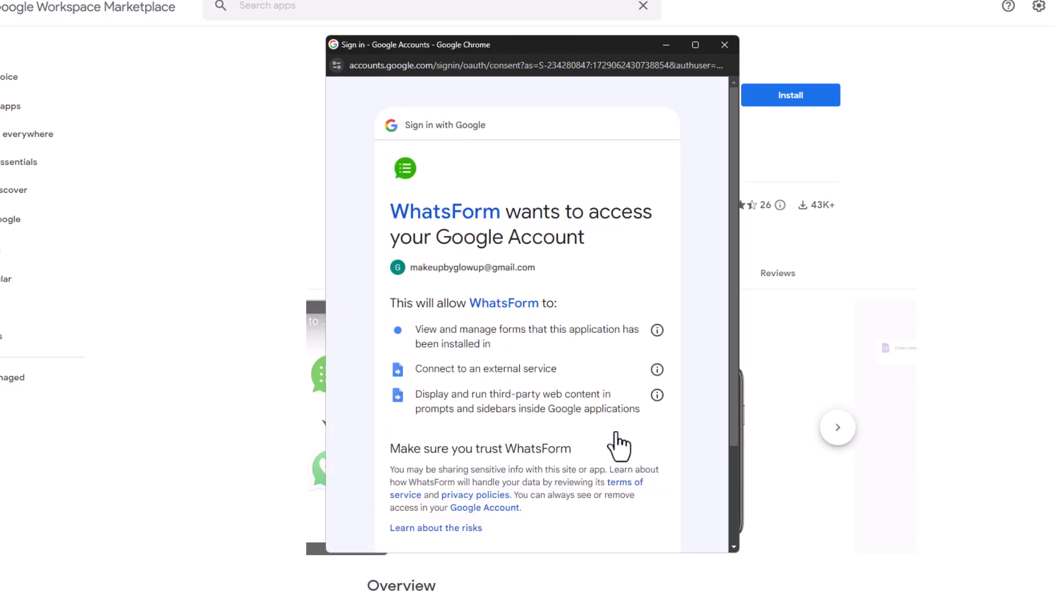
pyautogui.scroll(-2, 617, 445)
pyautogui.scroll(-1, 618, 445)
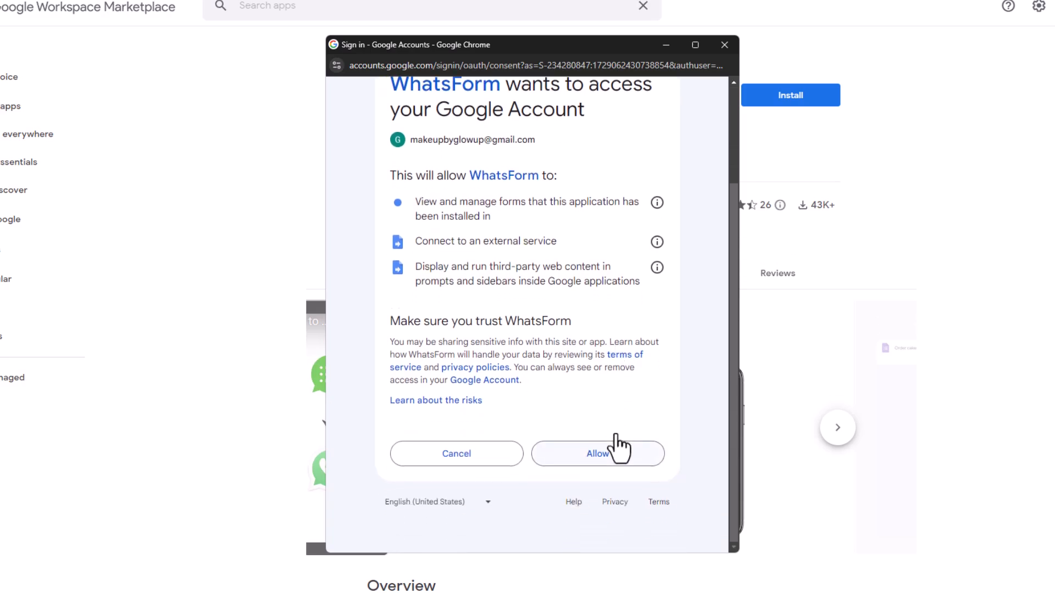
pyautogui.click(615, 459)
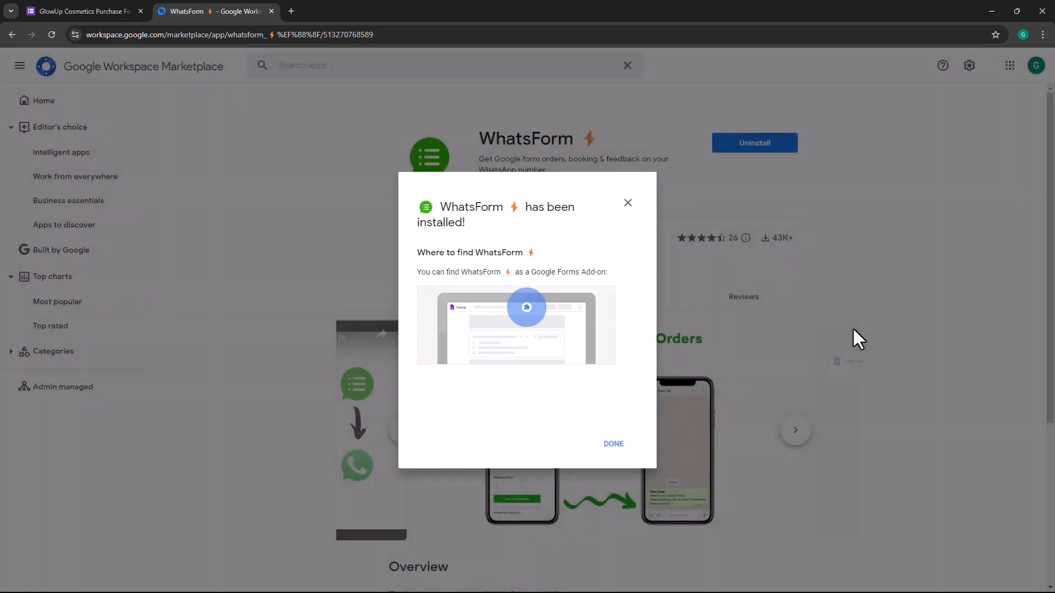
# Step: Dismiss the install confirmation, return to the feedback form and open the WhatsForm add-on
pyautogui.click(623, 446)
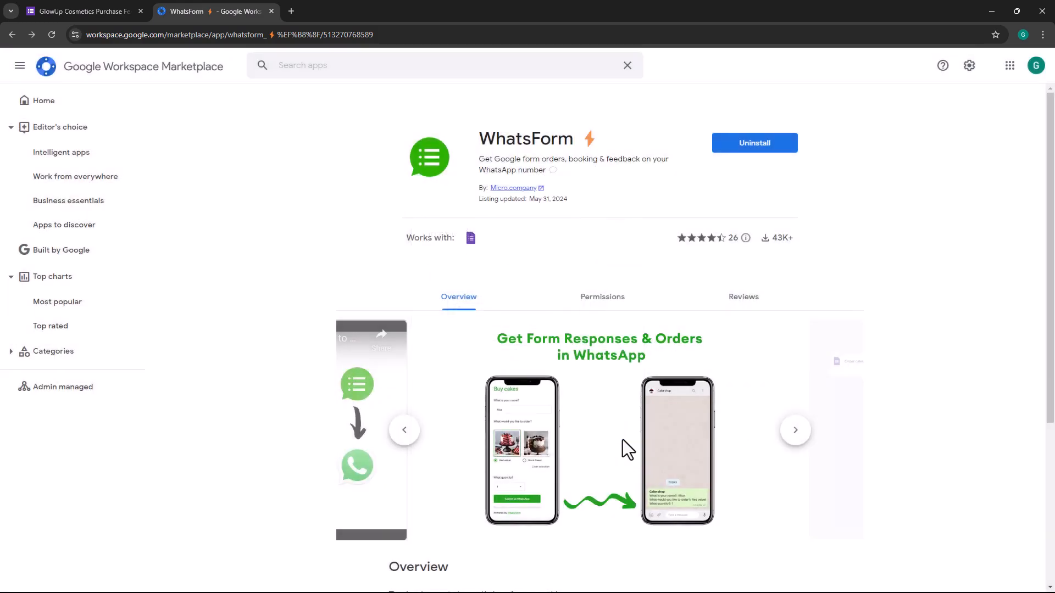
pyautogui.click(129, 13)
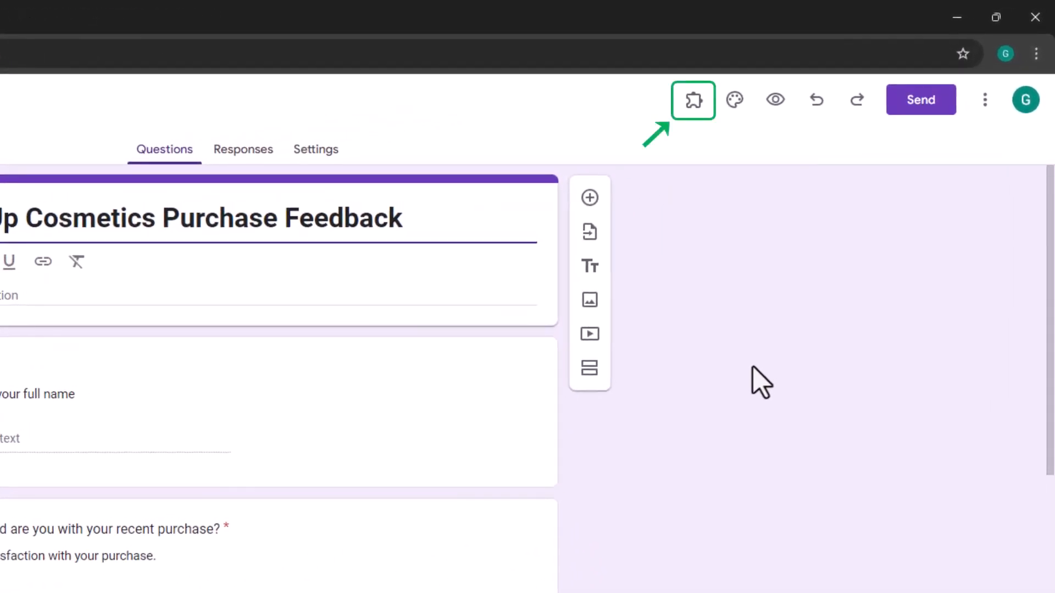
pyautogui.click(694, 101)
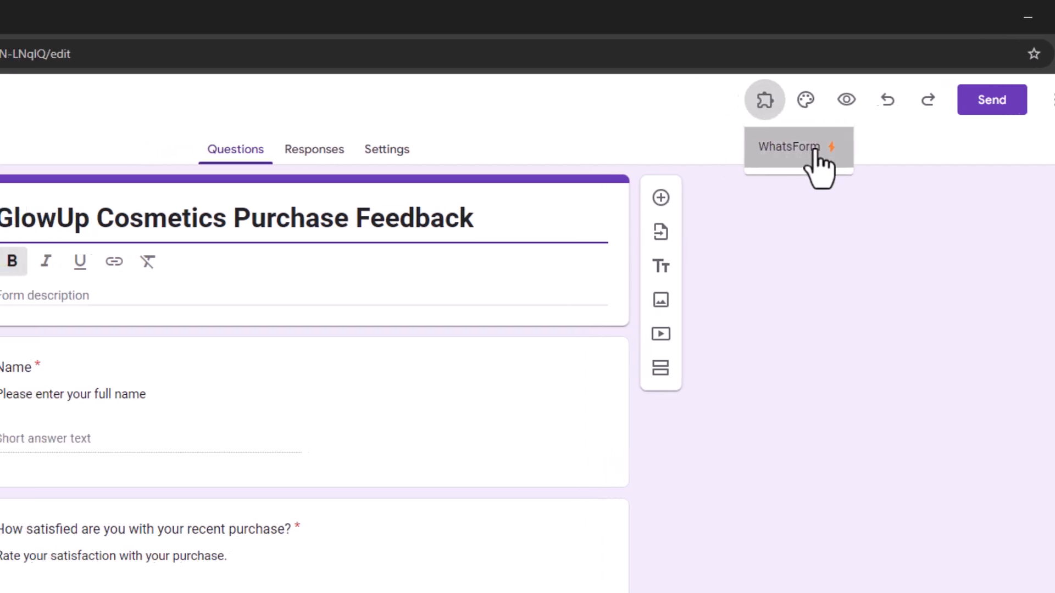
pyautogui.click(746, 152)
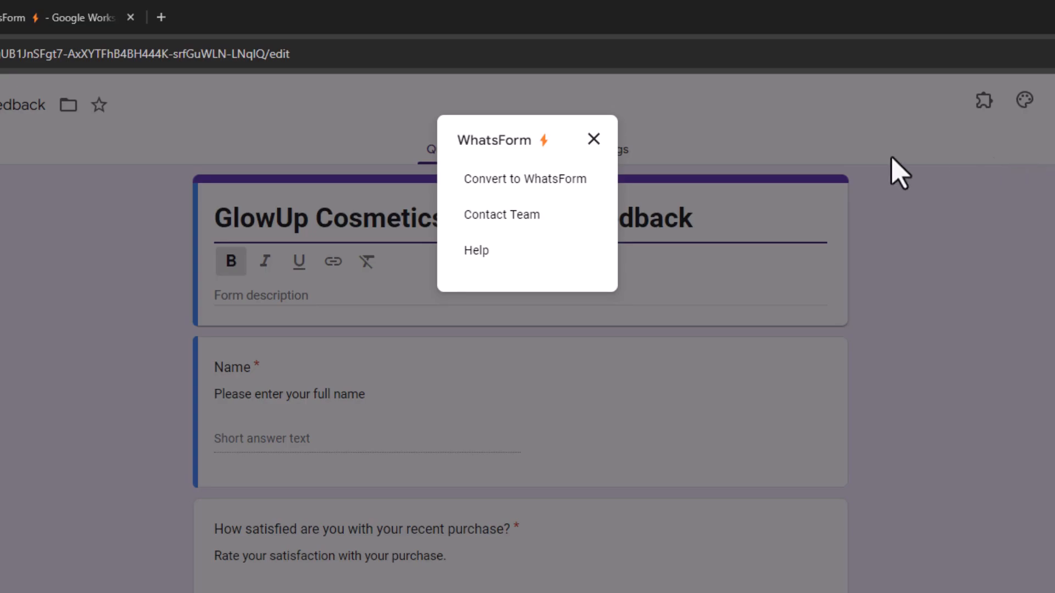
# Step: Create the WhatsForm with a United Arab Emirates +971 WhatsApp number and English language
pyautogui.click(553, 179)
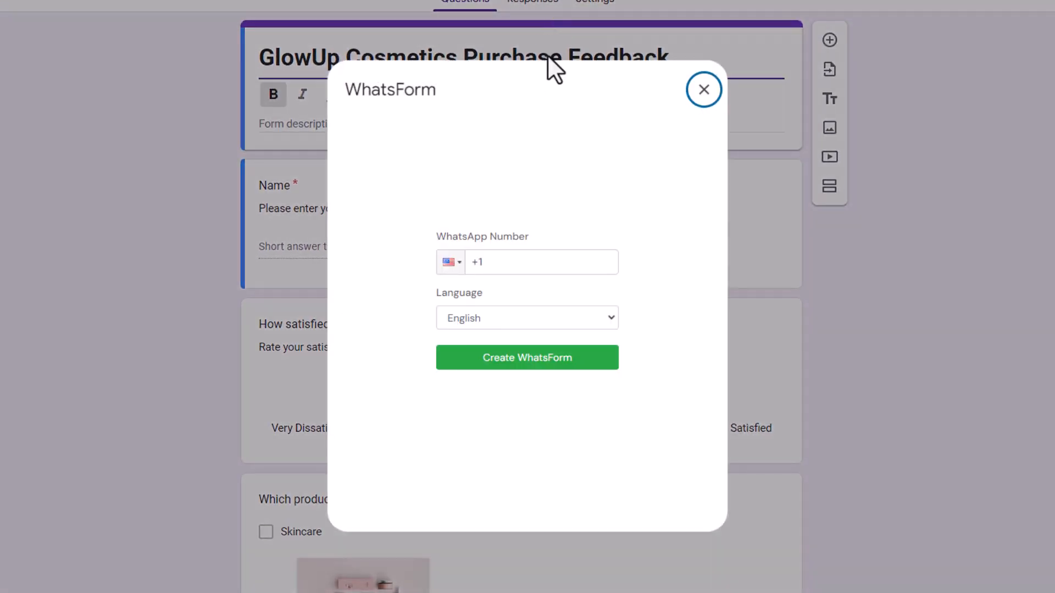
pyautogui.click(459, 264)
pyautogui.write('united')
pyautogui.press('Down')
pyautogui.press('Down')
pyautogui.press('Return')
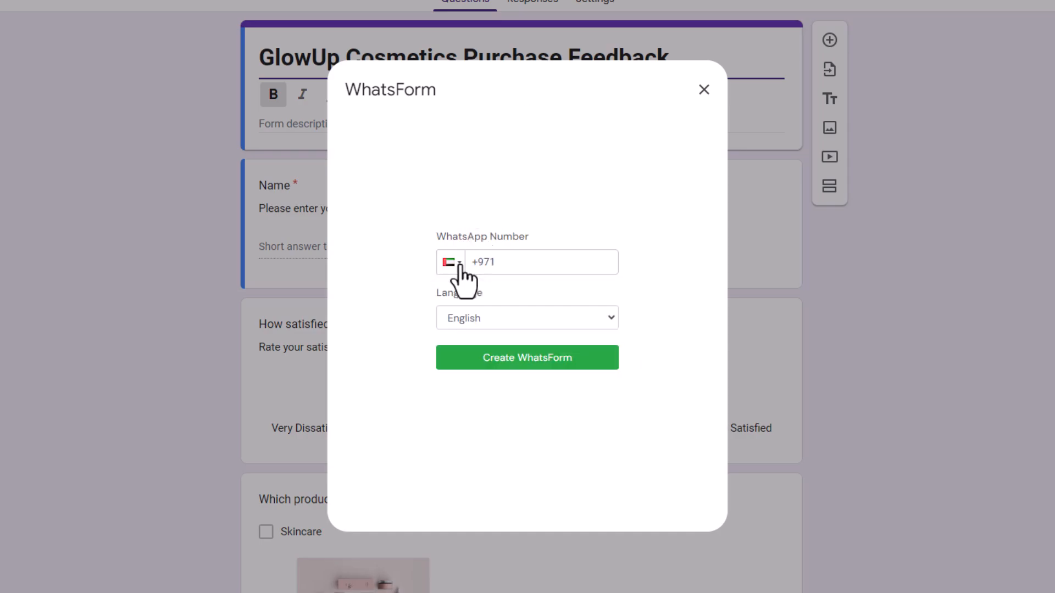
pyautogui.click(505, 262)
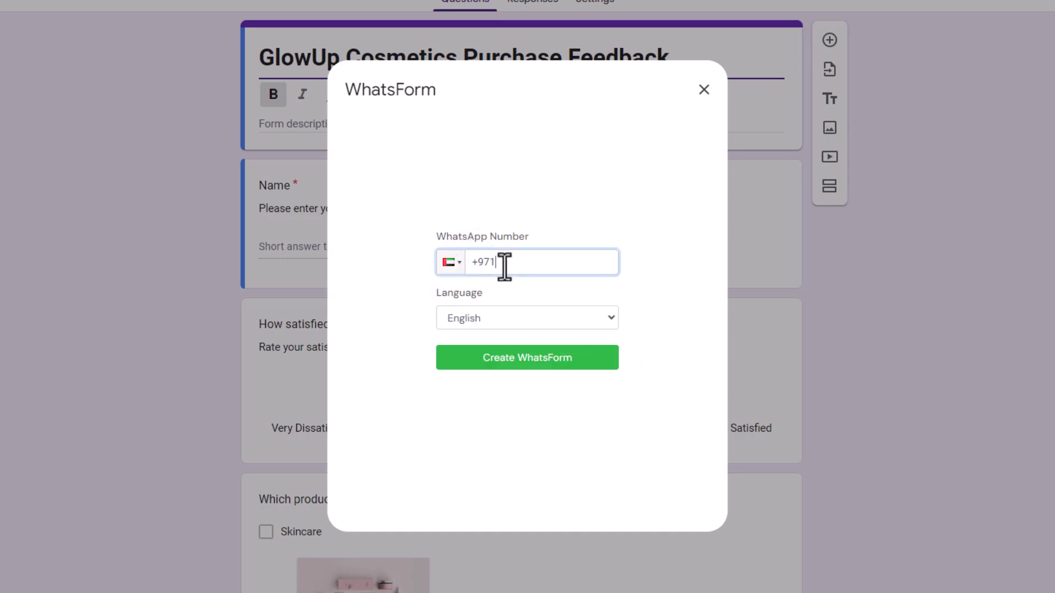
pyautogui.click(512, 316)
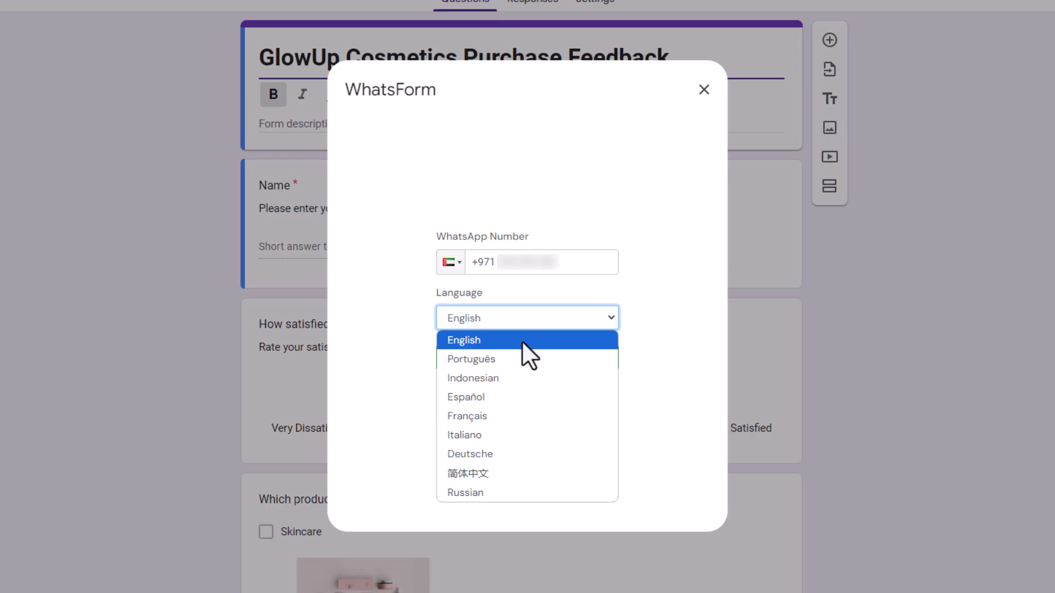
pyautogui.click(521, 341)
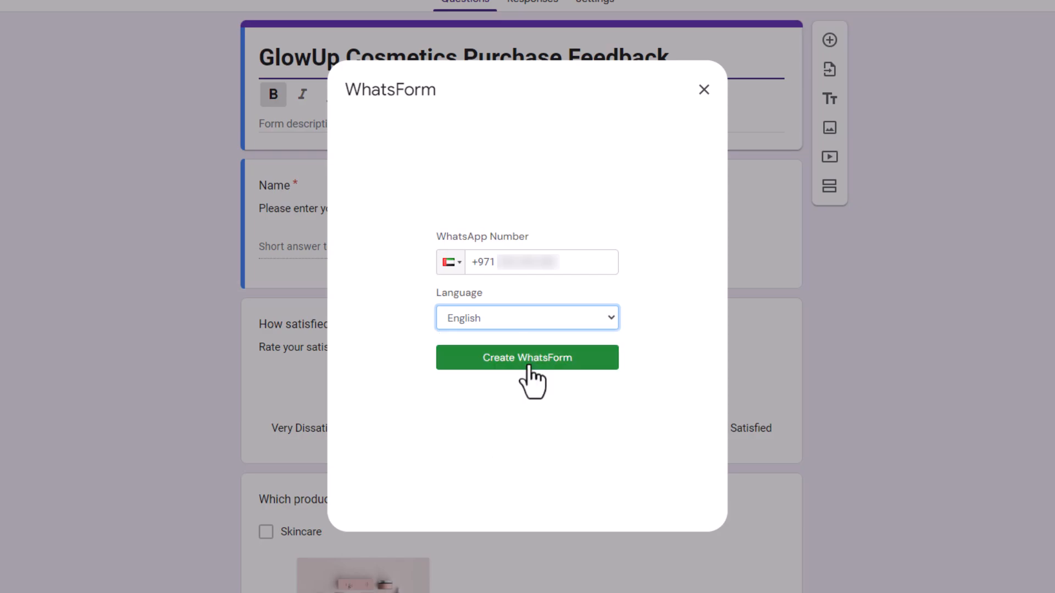
pyautogui.click(528, 369)
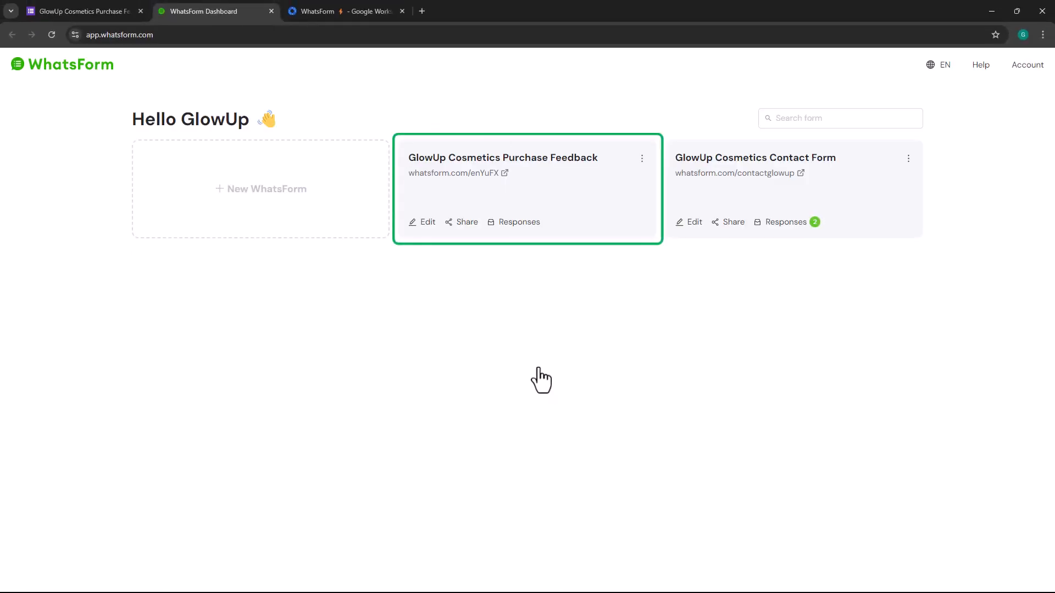
# Step: Open the purchase feedback WhatsForm for editing and show the Name question's settings
pyautogui.click(547, 160)
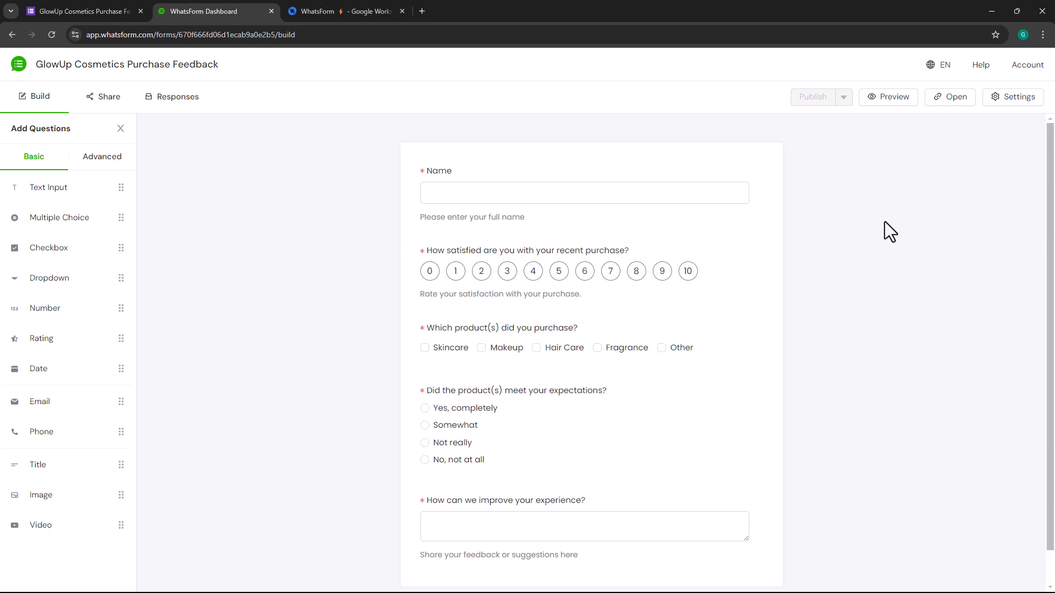
pyautogui.scroll(-2, 884, 221)
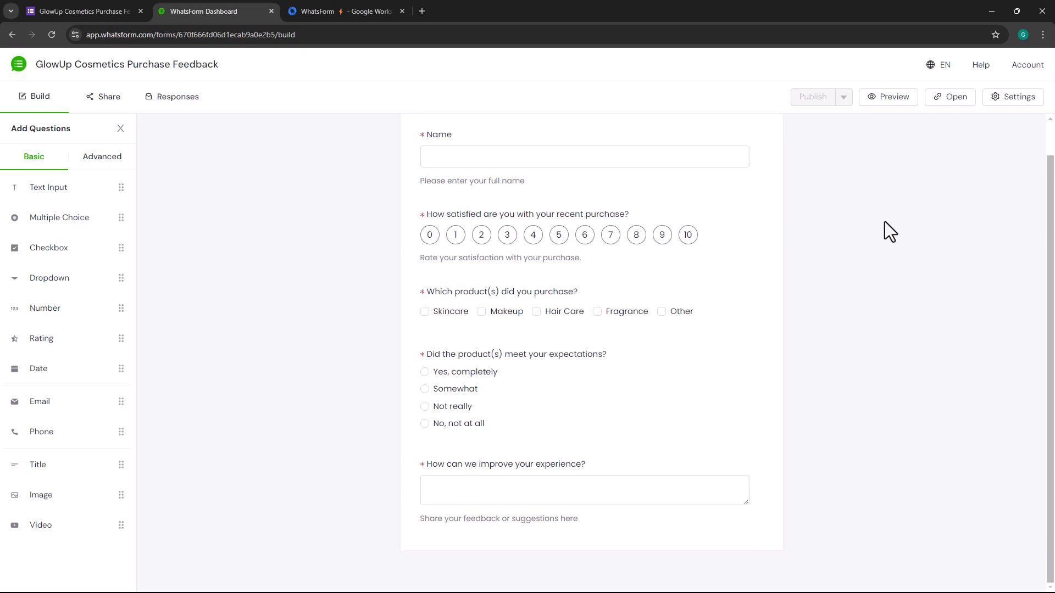
pyautogui.scroll(2, 884, 232)
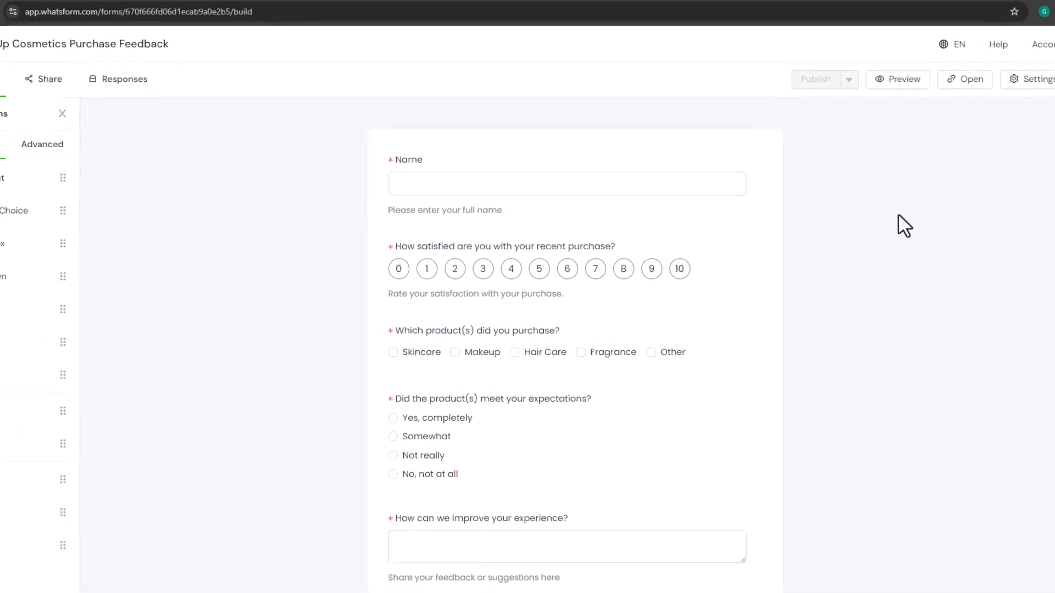
pyautogui.click(709, 165)
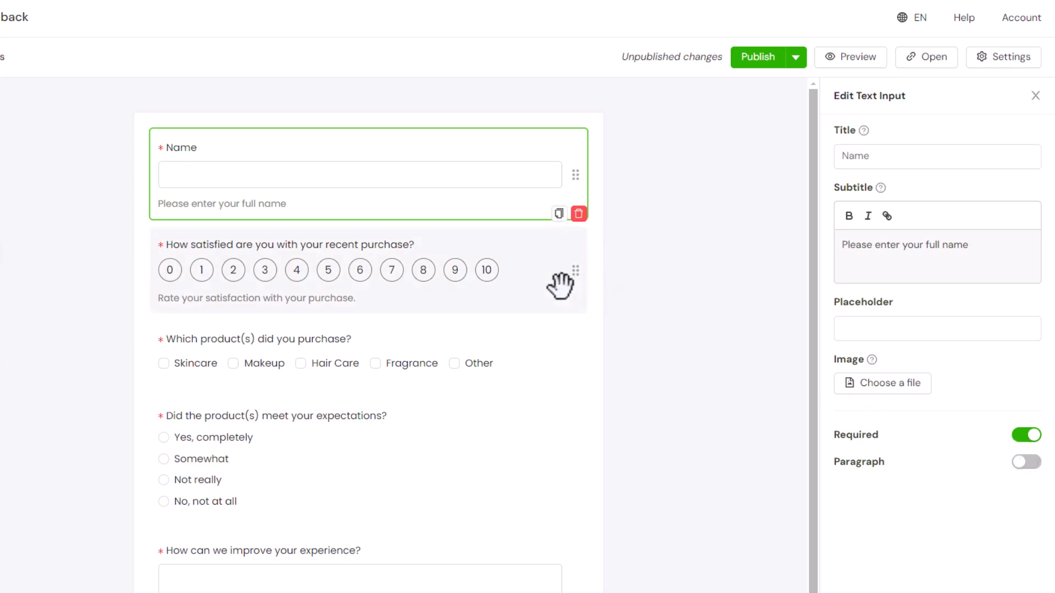
# Step: Review the satisfaction rating question, then show the 'Which product(s) did you purchase?' checkbox settings
pyautogui.click(541, 279)
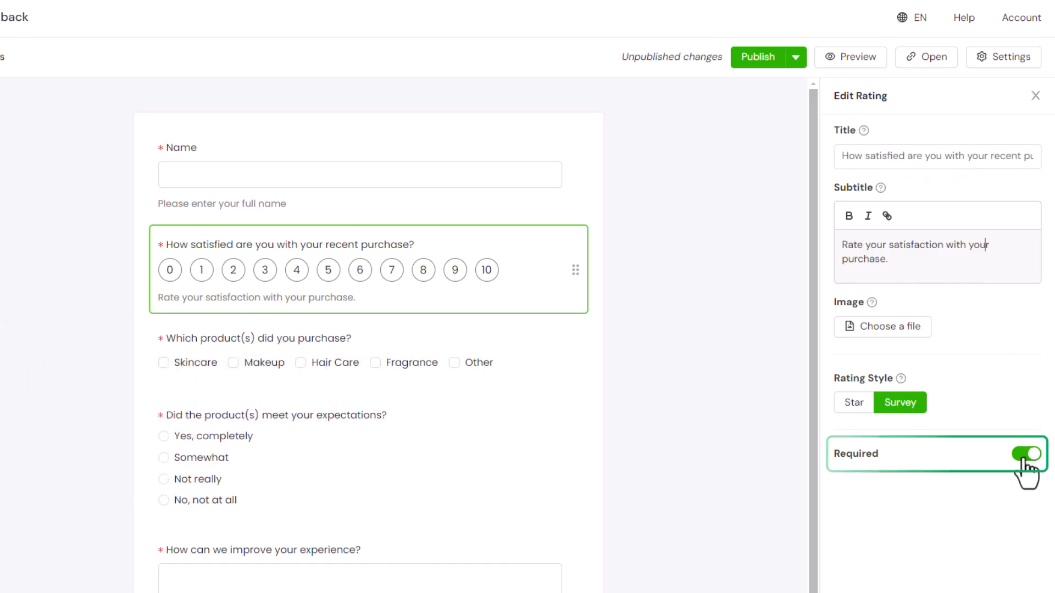
pyautogui.click(516, 360)
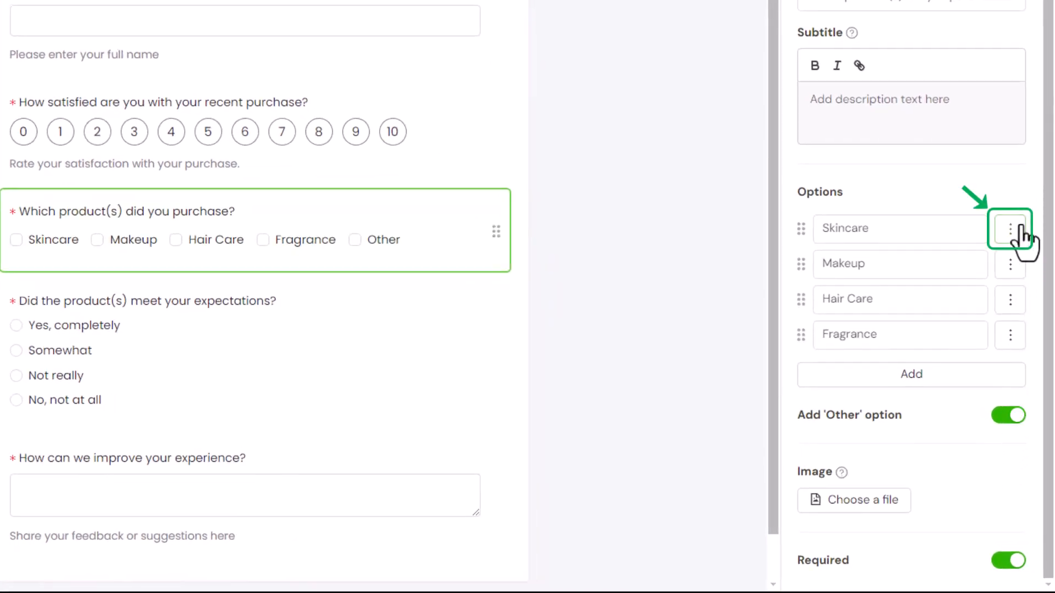
# Step: Add the cropped beauty products photo to the Skincare option, then start on the Makeup option
pyautogui.click(1020, 233)
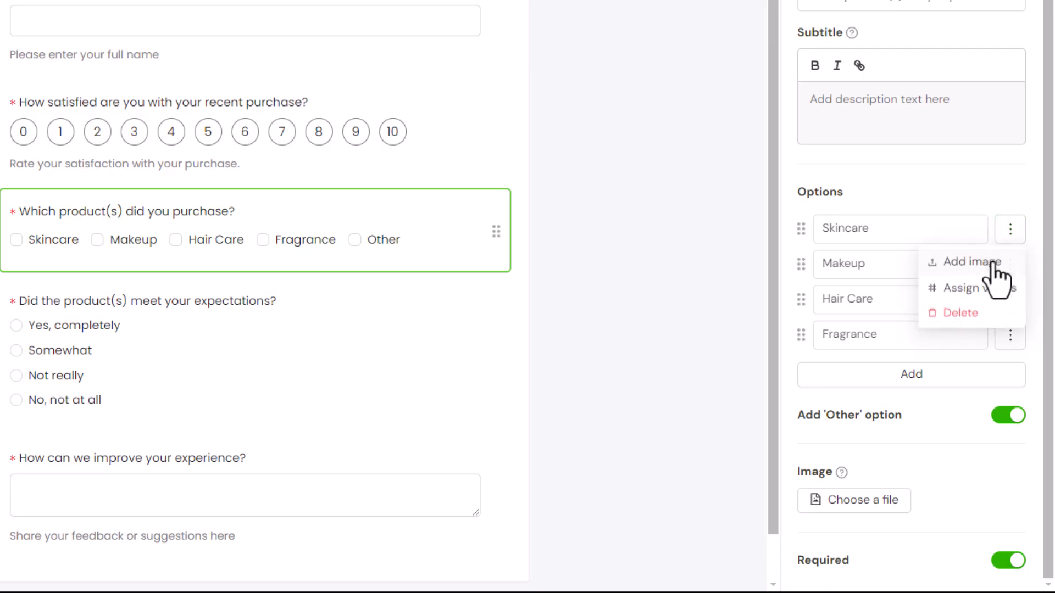
pyautogui.click(957, 272)
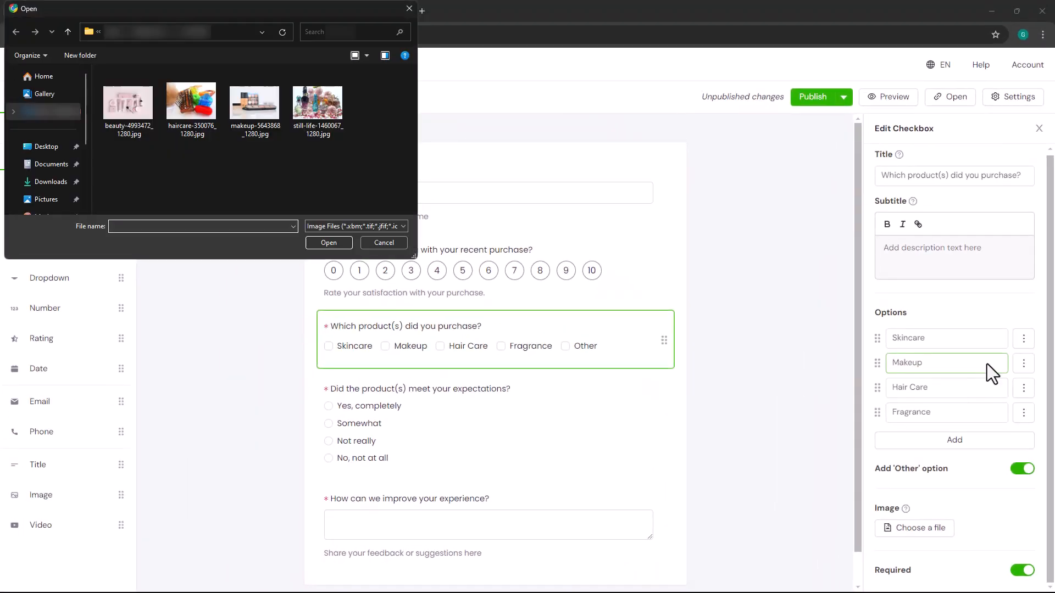
pyautogui.doubleClick(116, 133)
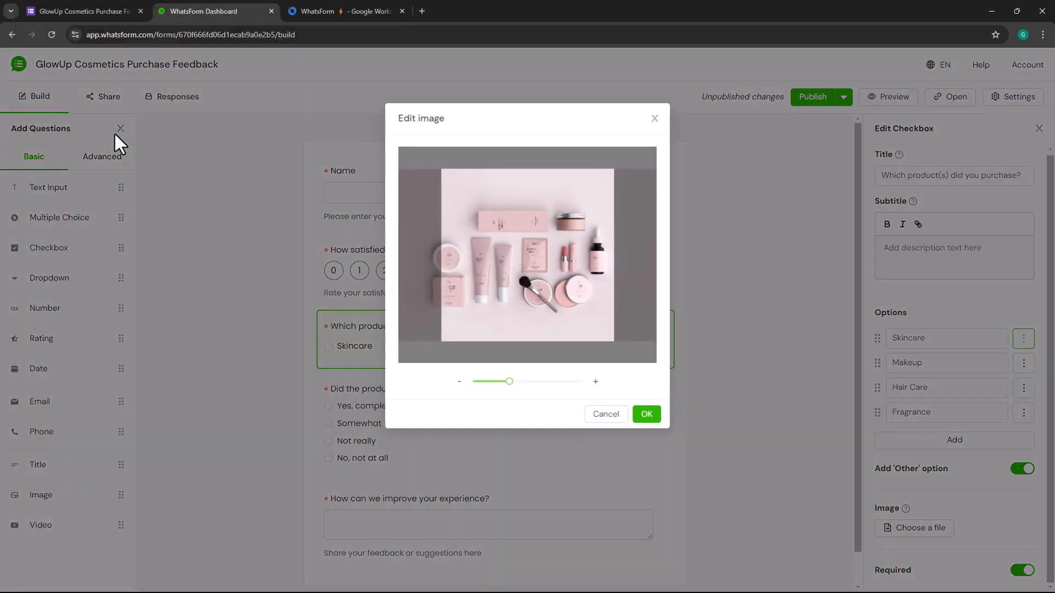
pyautogui.moveTo(436, 222); pyautogui.dragTo(518, 236)
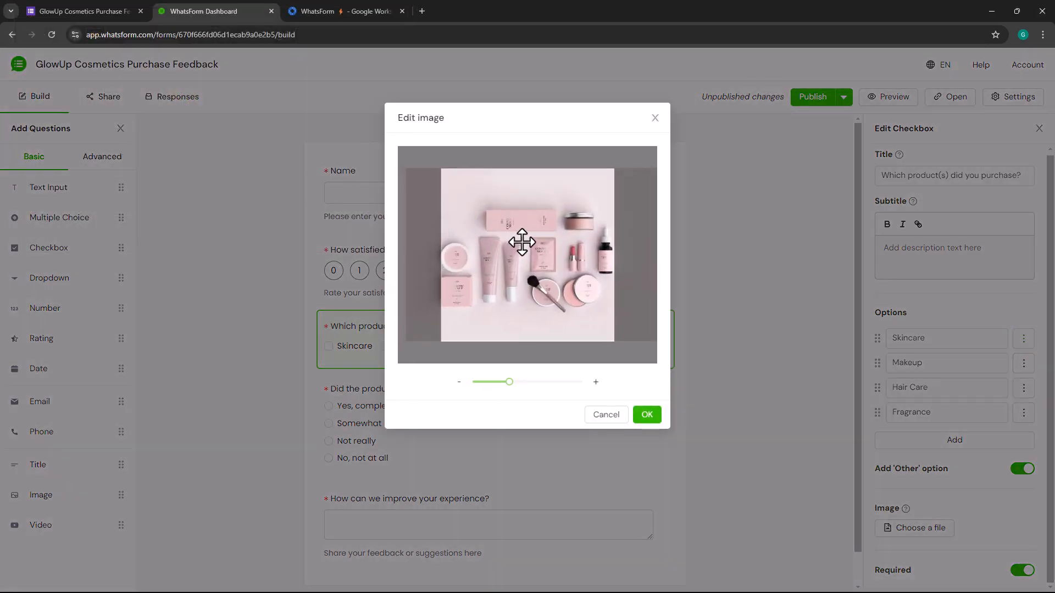
pyautogui.click(643, 416)
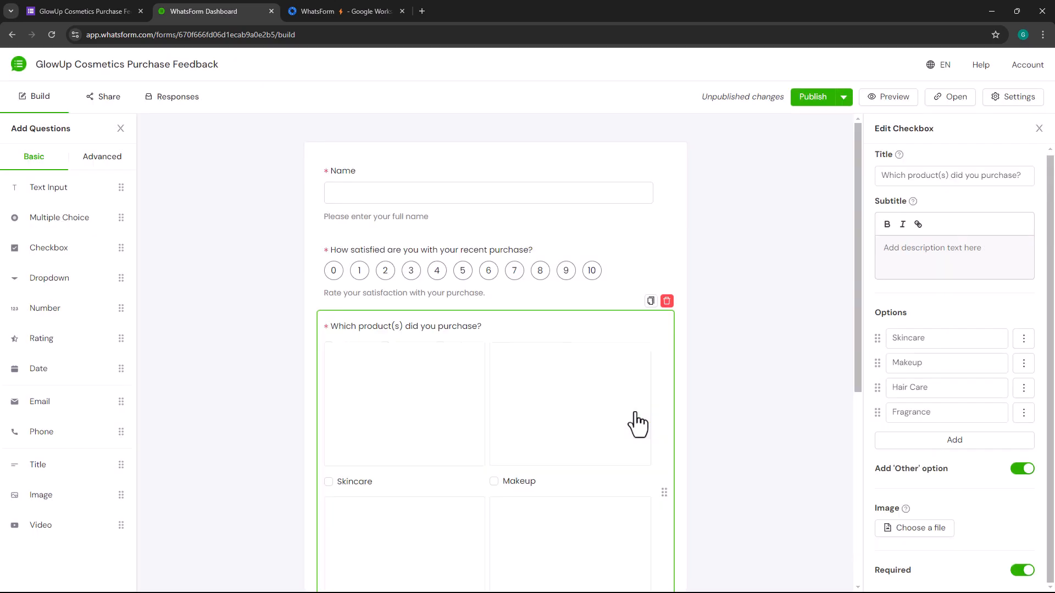
pyautogui.scroll(-2, 729, 382)
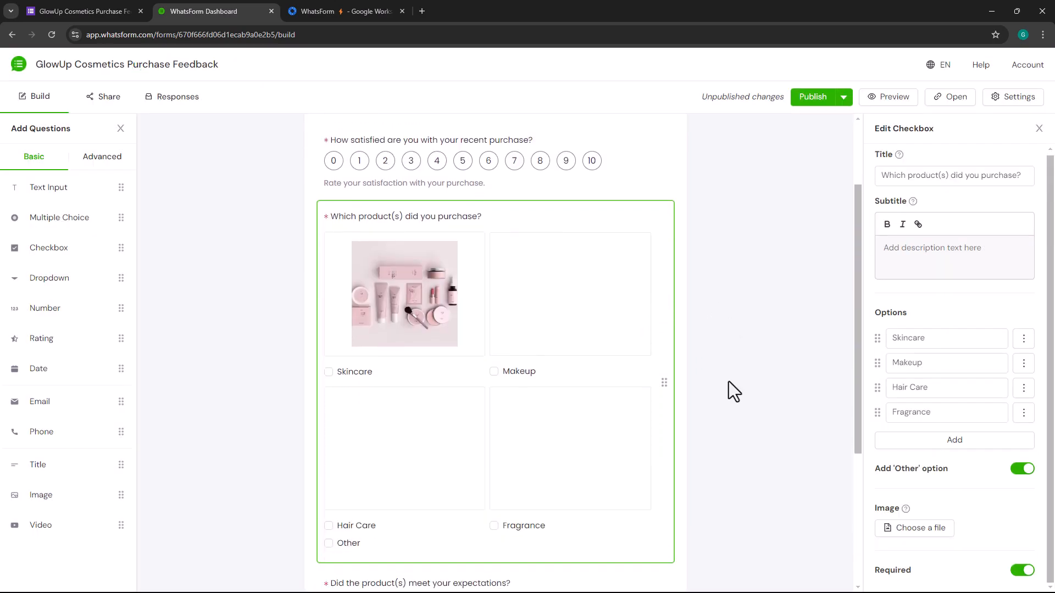
pyautogui.click(1022, 362)
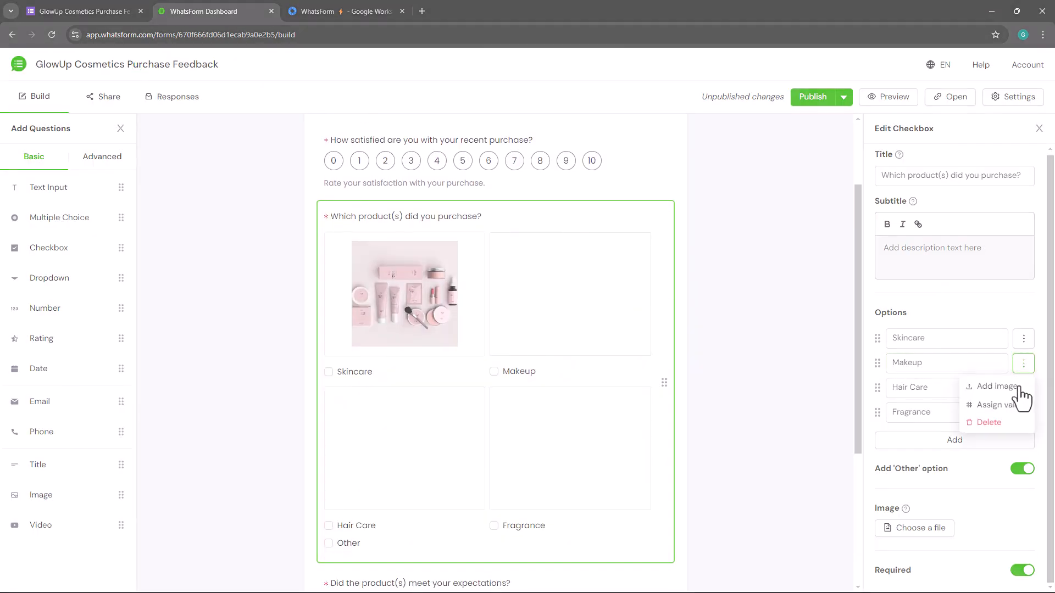
pyautogui.scroll(-2, 782, 404)
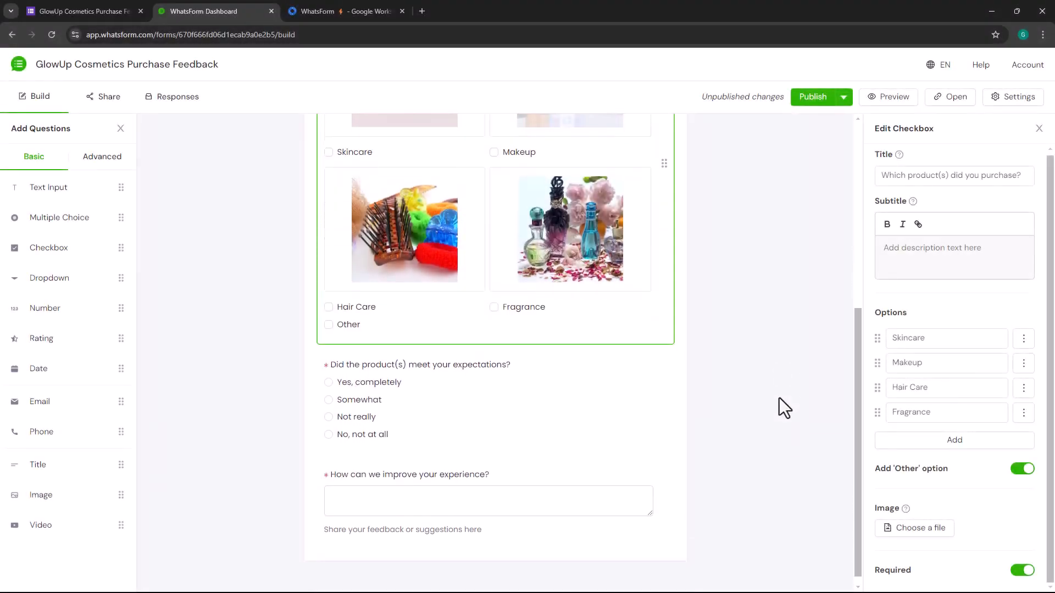
# Step: Review the expectations and improvement questions' settings before the mobile preview
pyautogui.click(623, 397)
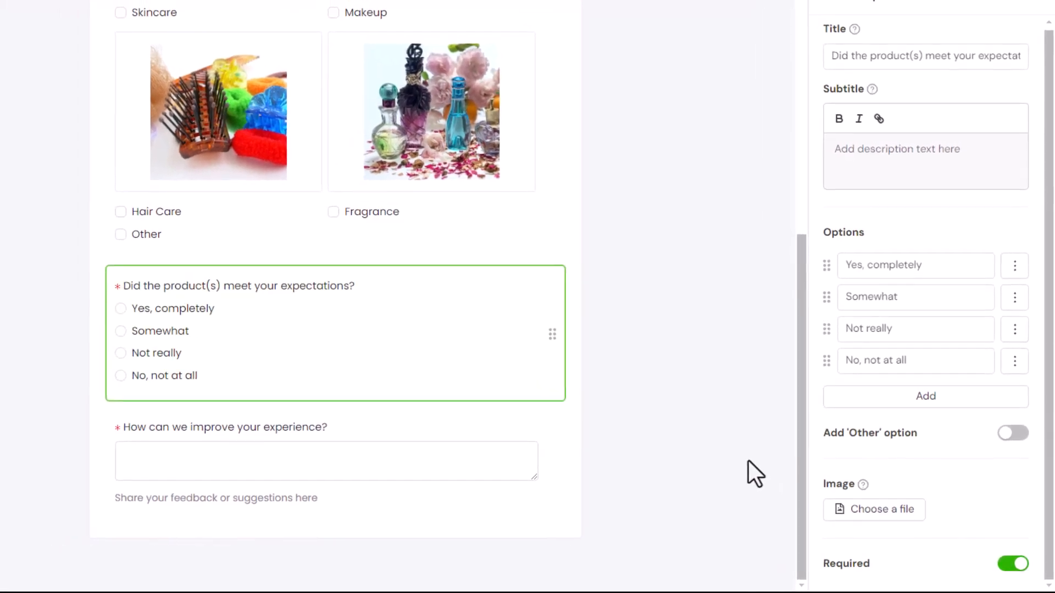
pyautogui.click(539, 436)
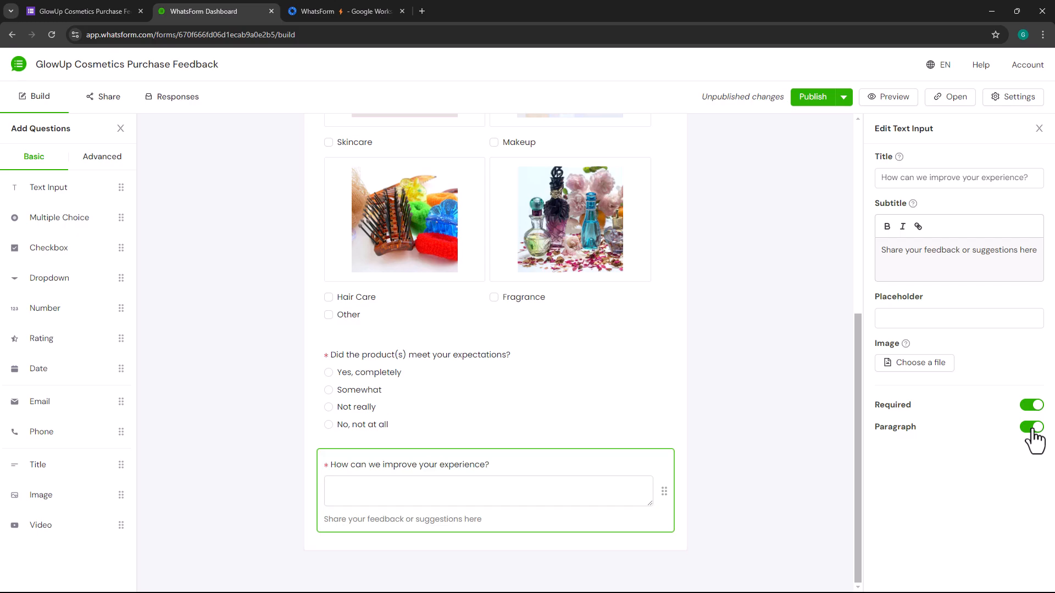
pyautogui.scroll(-2, 607, 280)
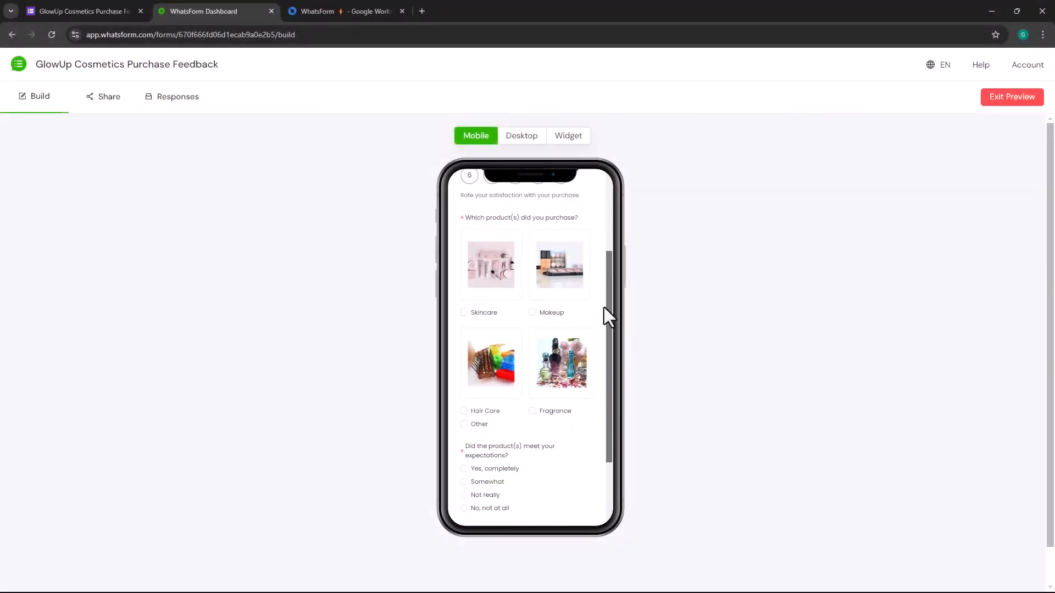
pyautogui.scroll(-1, 603, 315)
pyautogui.scroll(-2, 602, 339)
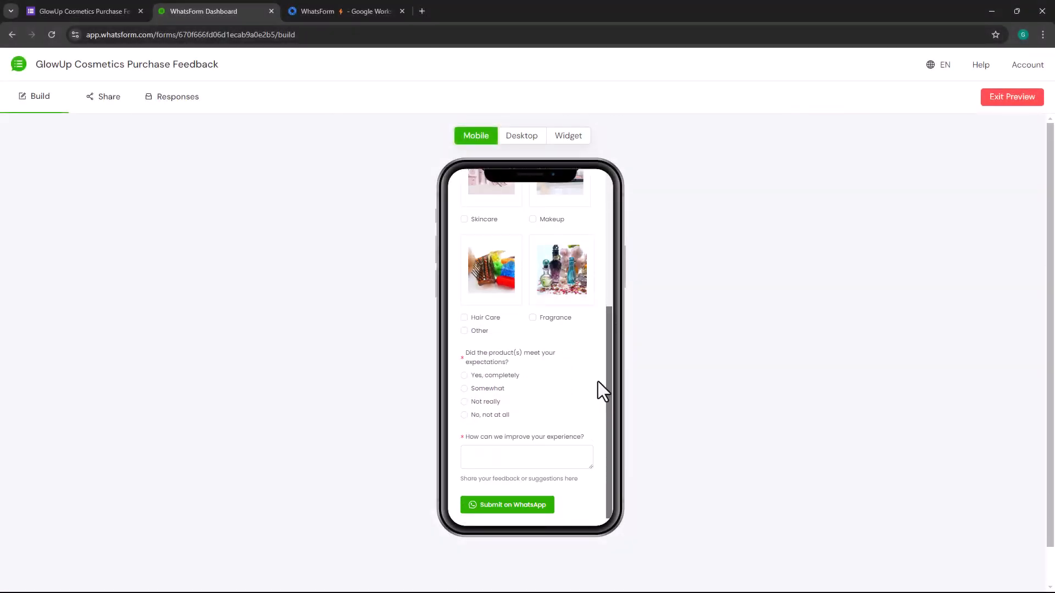